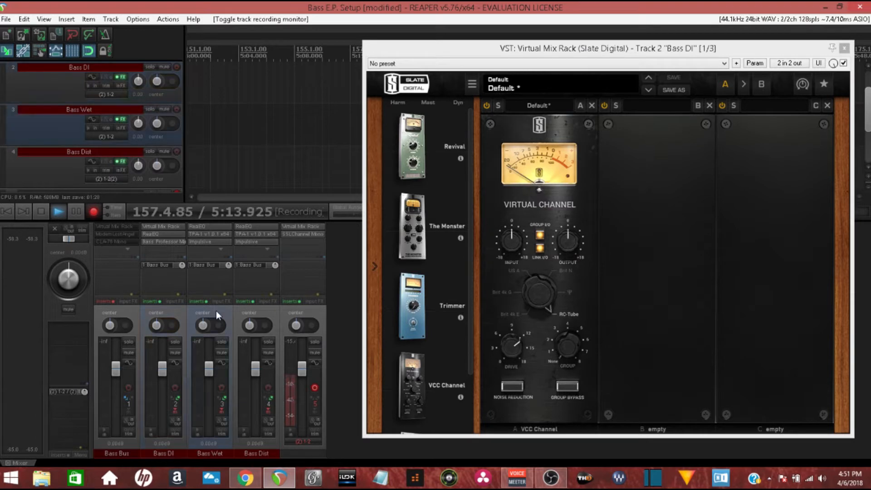
Finish reviewing the Virtual Mix Rack on the Bass DI track and close its window
left_click(217, 324)
left_click(254, 309)
left_click(158, 225)
left_click(158, 226)
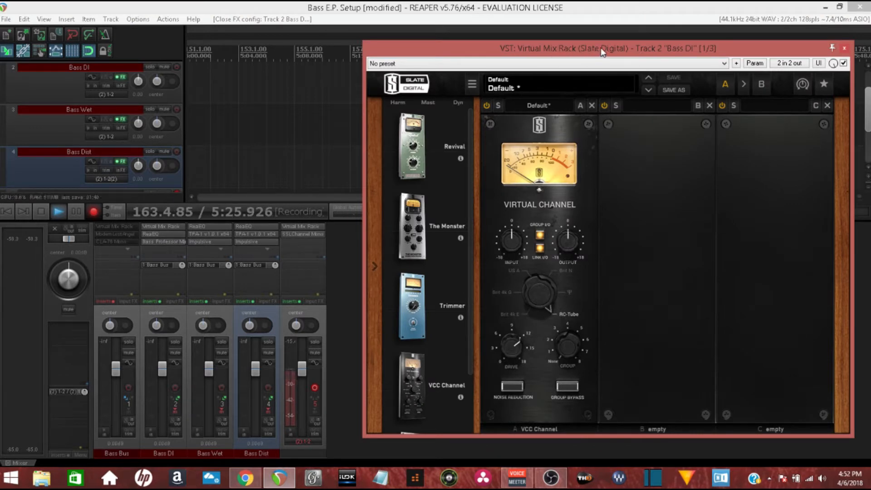
left_click(845, 49)
Open ReaEQ on the Bass DI track, inspect its high-pass and low-pass bands, and close it
left_click(167, 234)
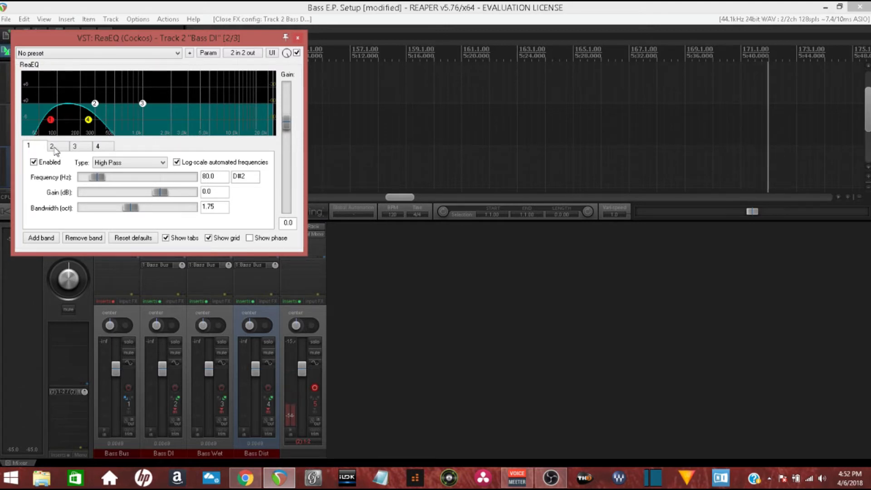
left_click(103, 147)
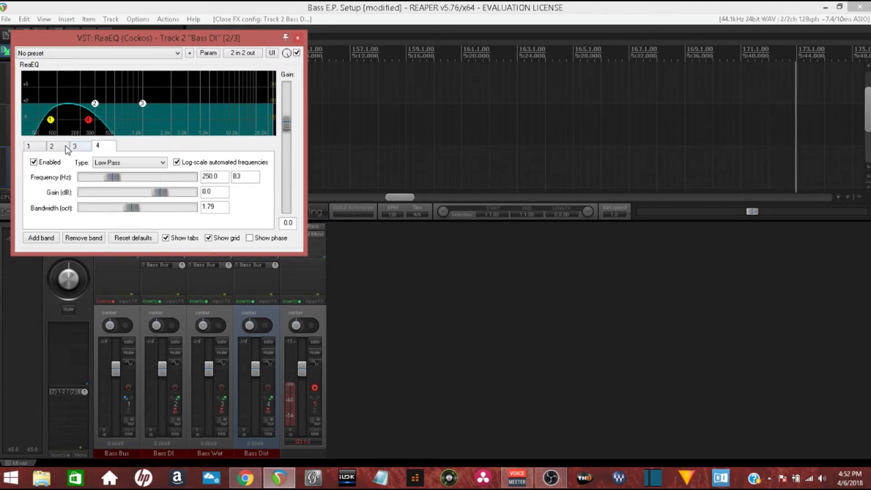
left_click(298, 38)
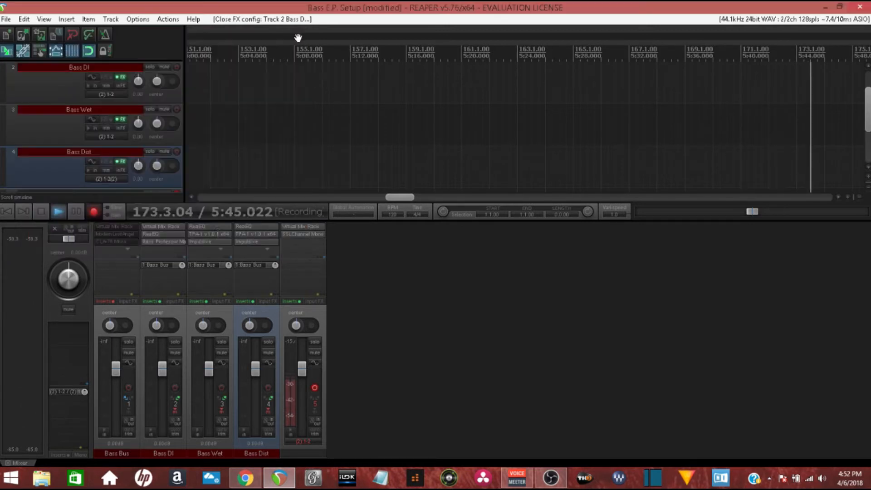
Open Bass Professor Mark II on the Bass DI track, examine its controls, and close both of its windows
left_click(172, 241)
left_click_drag(226, 75, 521, 43)
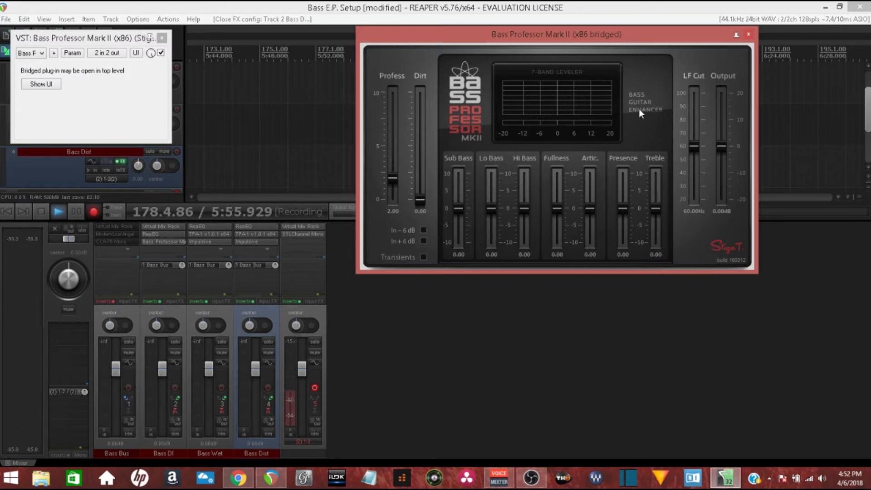
left_click(746, 34)
left_click(162, 38)
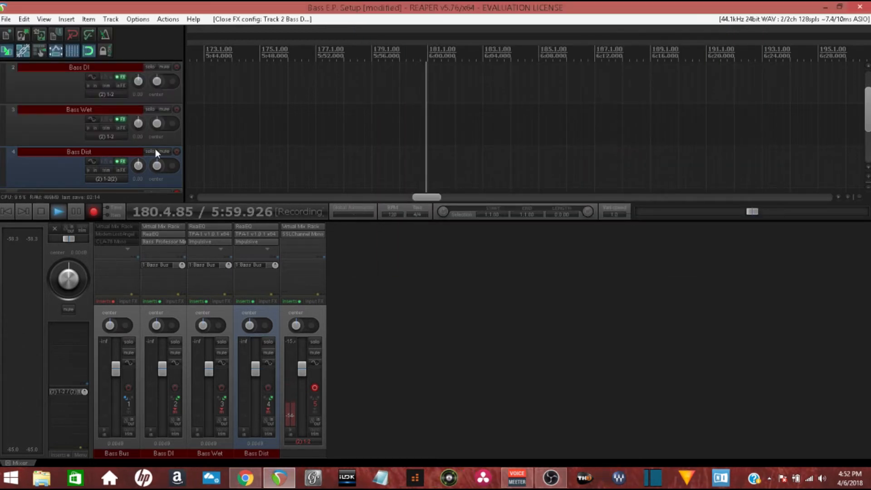
Open ReaEQ on the Bass Wet track, inspect its high-pass and low-pass bands, and close it
left_click(210, 228)
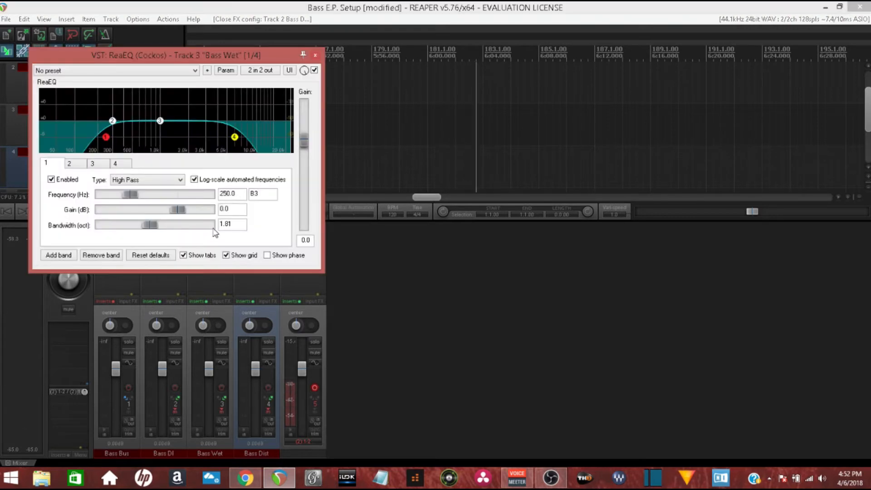
left_click(119, 163)
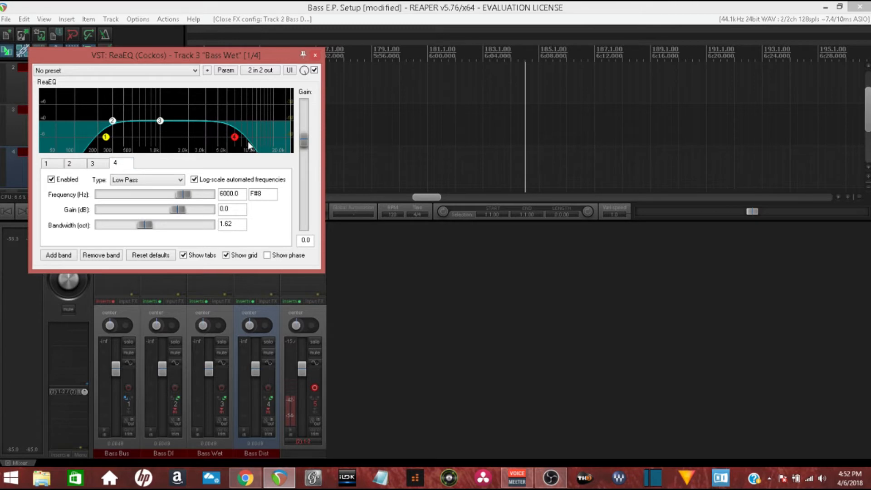
left_click(315, 55)
Open the TPA-1 amp on the Bass Wet track, examine its front and rear controls and tube options, and close it
left_click(213, 234)
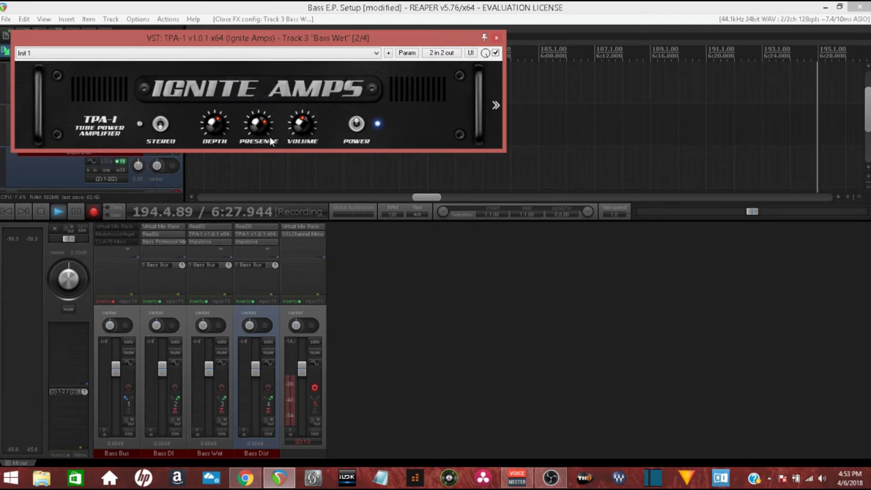
left_click(496, 104)
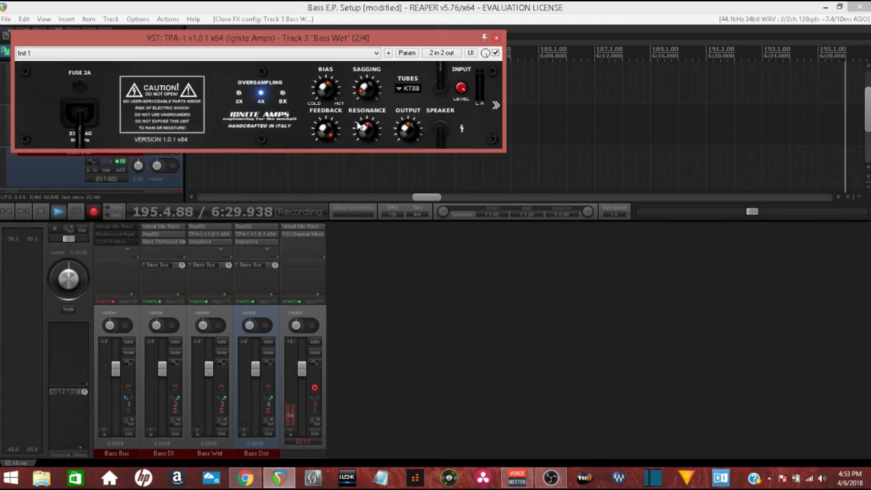
left_click(405, 87)
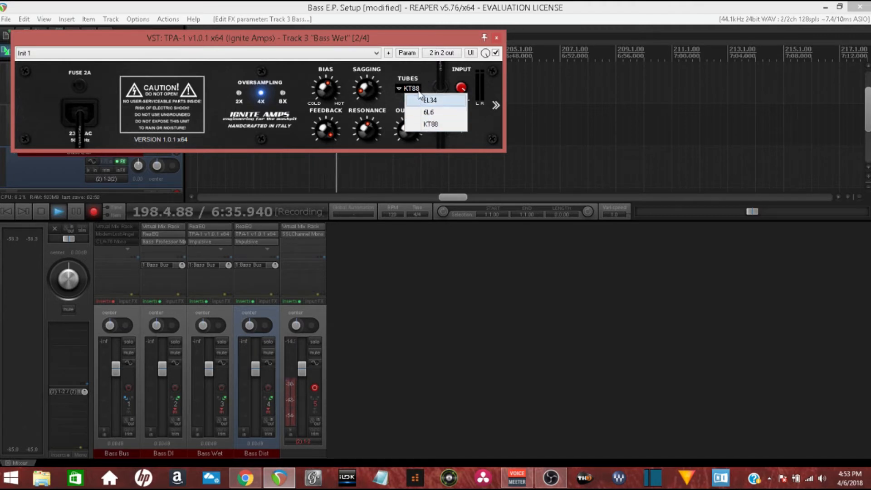
left_click(421, 75)
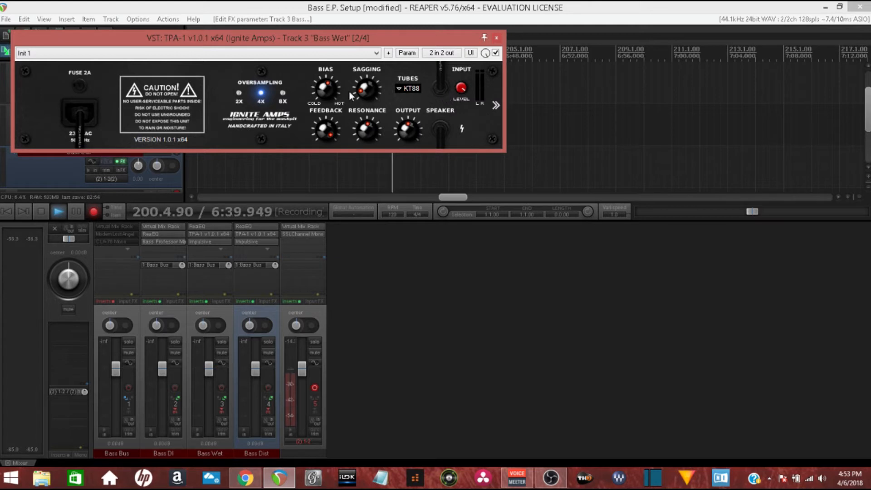
left_click(495, 105)
left_click(496, 38)
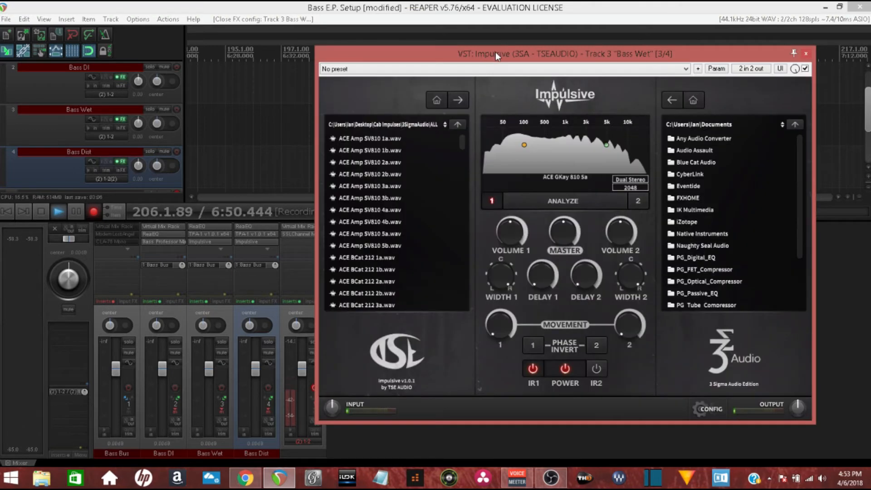
Examine the Impulsive cabinet loader on the Bass Wet track, browse its impulse response list, and close it
left_click_drag(495, 52, 524, 22)
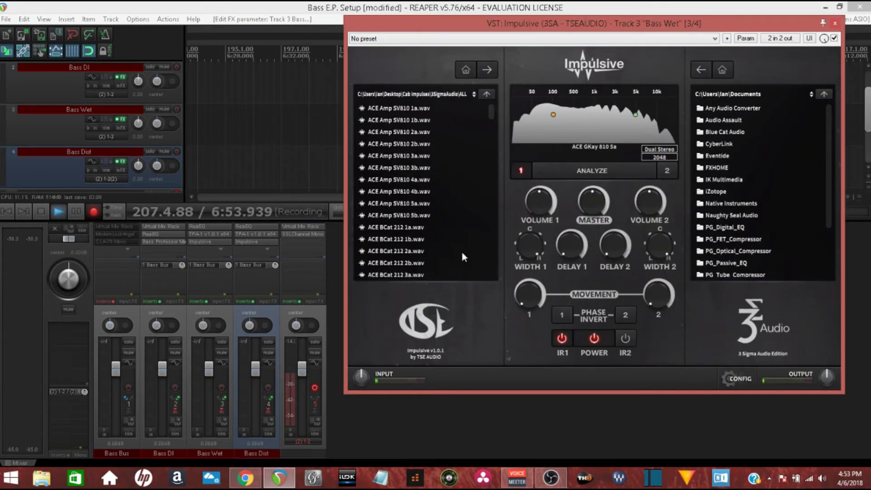
scroll(424, 150, "down", 10)
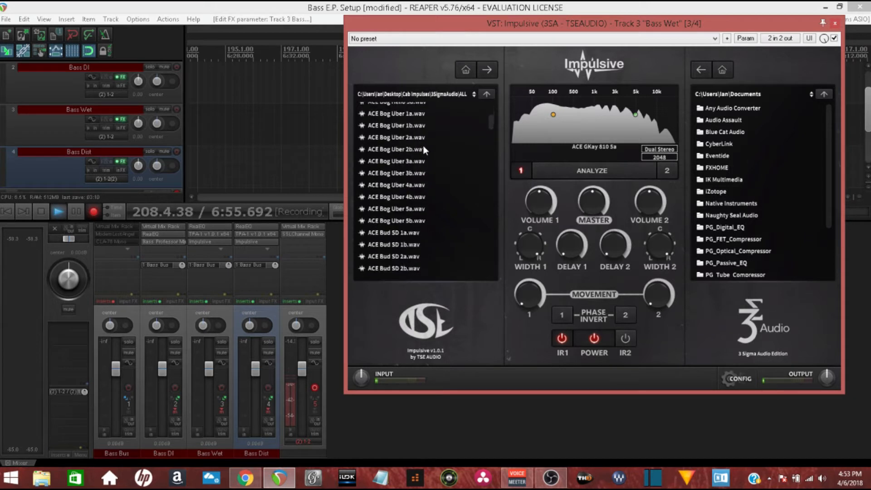
scroll(426, 151, "up", 10)
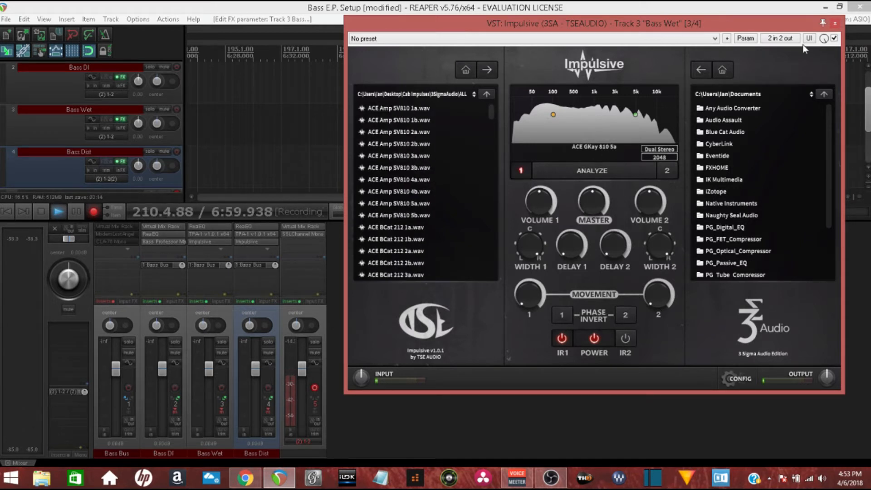
left_click(835, 26)
Look through the remaining insert effects on the Bass Dist and Bass Wet mixer channels
left_click(267, 250)
left_click(268, 249)
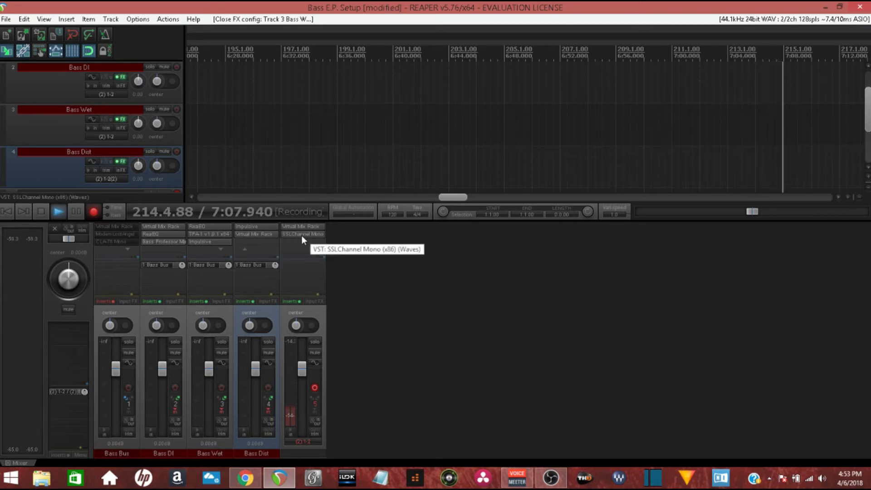
left_click(221, 249)
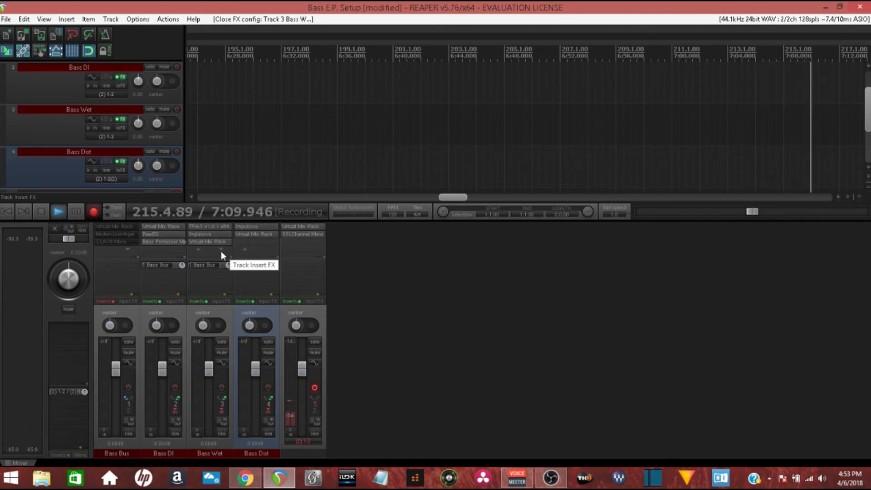
left_click(247, 249)
left_click(246, 249)
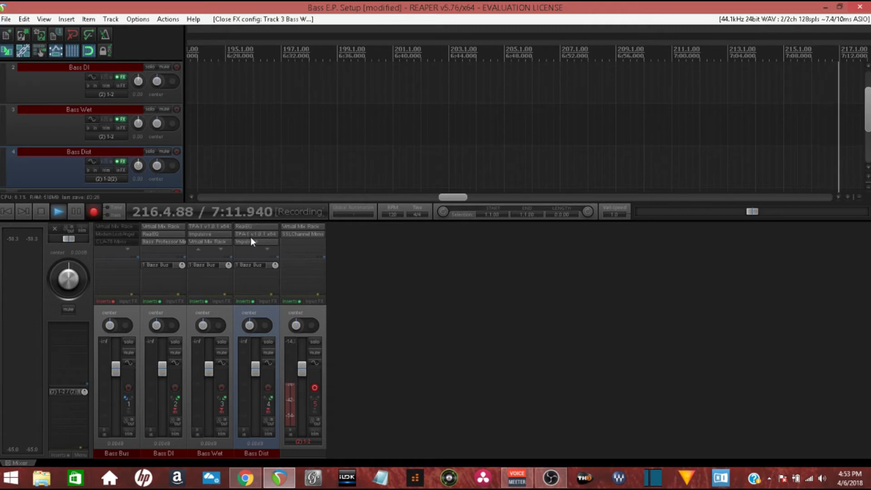
Inspect the TPA-1 amp's front and rear controls and the Impulsive cabinet loader on the Bass Dist track, closing each
left_click(252, 233)
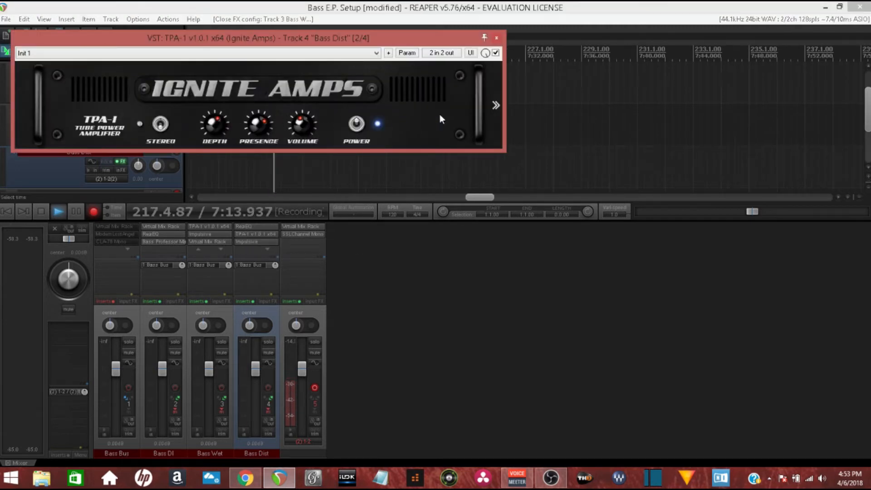
left_click(496, 105)
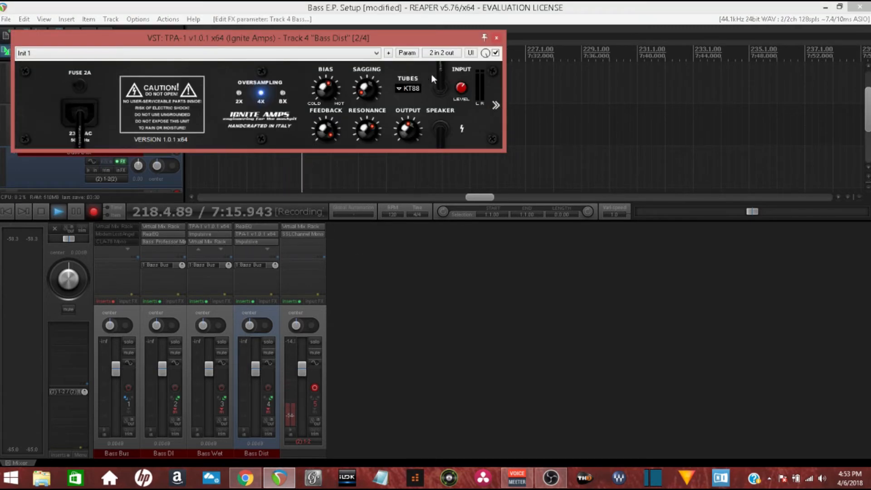
left_click(496, 38)
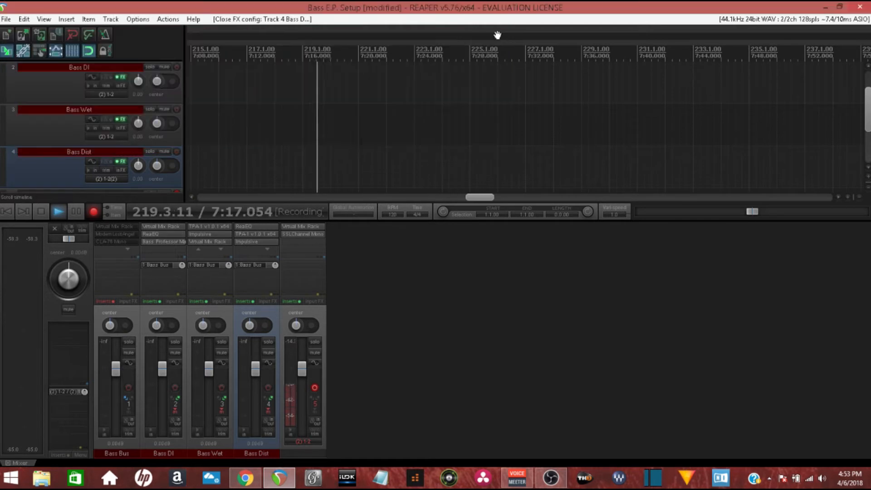
left_click(266, 242)
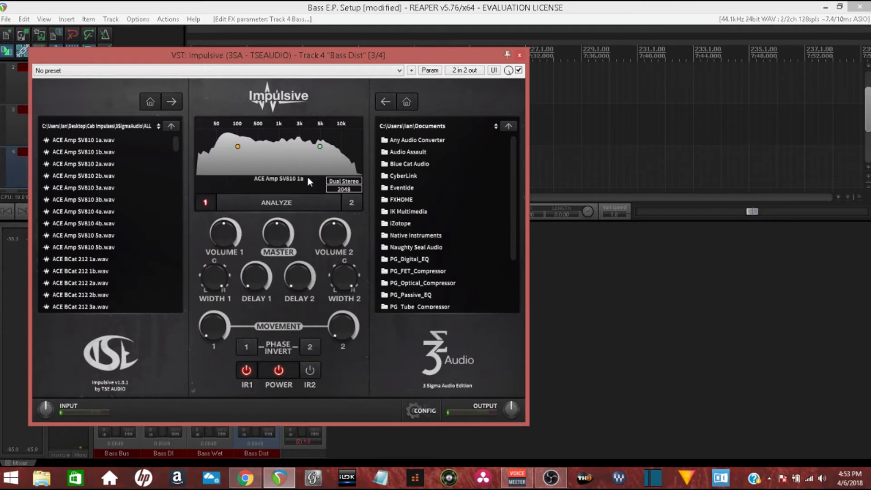
left_click(520, 55)
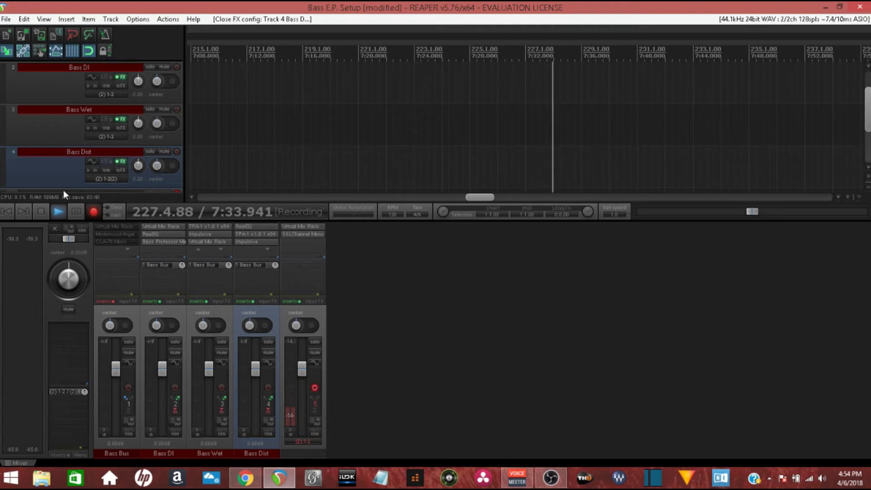
Open the Bass Bus effects chain, examine its Virtual Mix Rack, and toggle the Revival module's power on and off
left_click(102, 301)
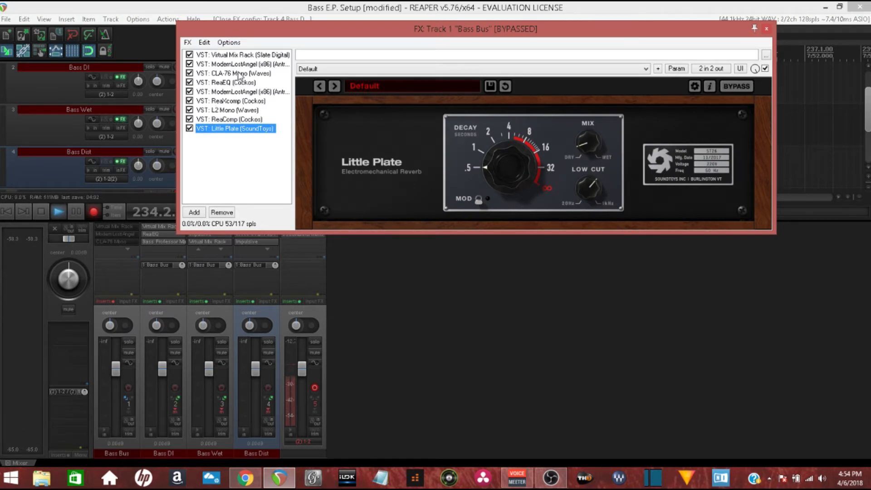
left_click(242, 55)
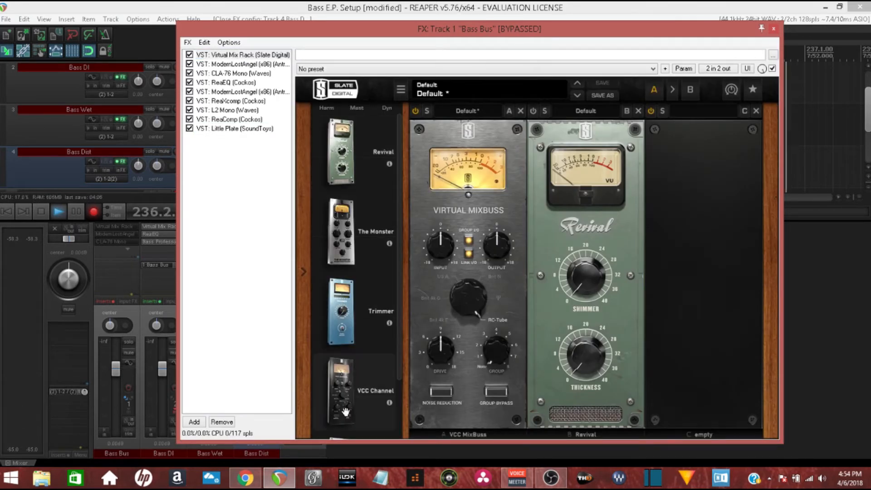
scroll(377, 318, "down", 1)
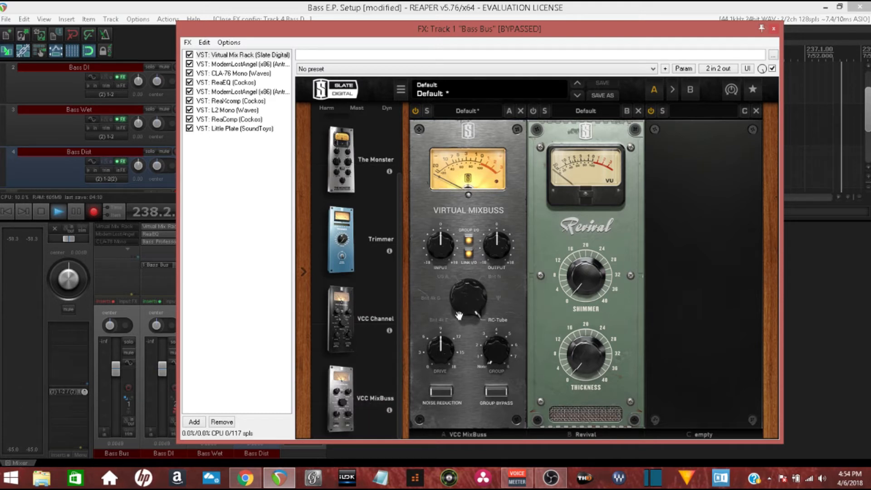
left_click(535, 110)
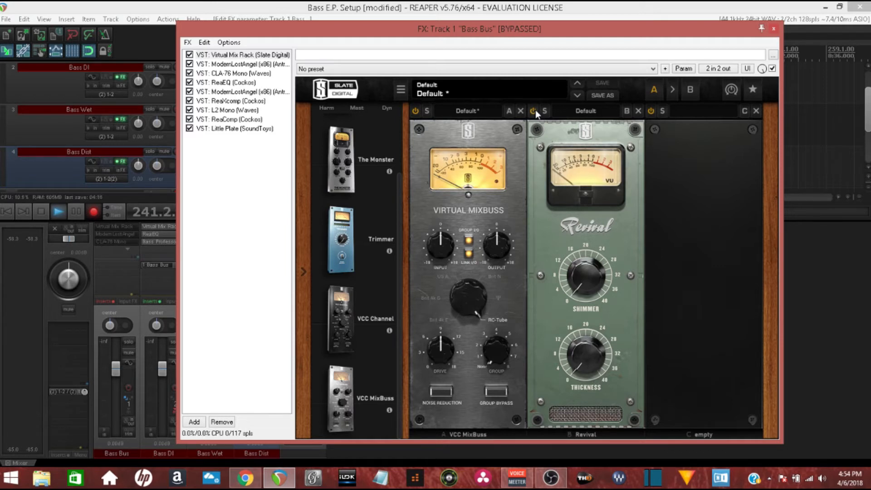
left_click(534, 111)
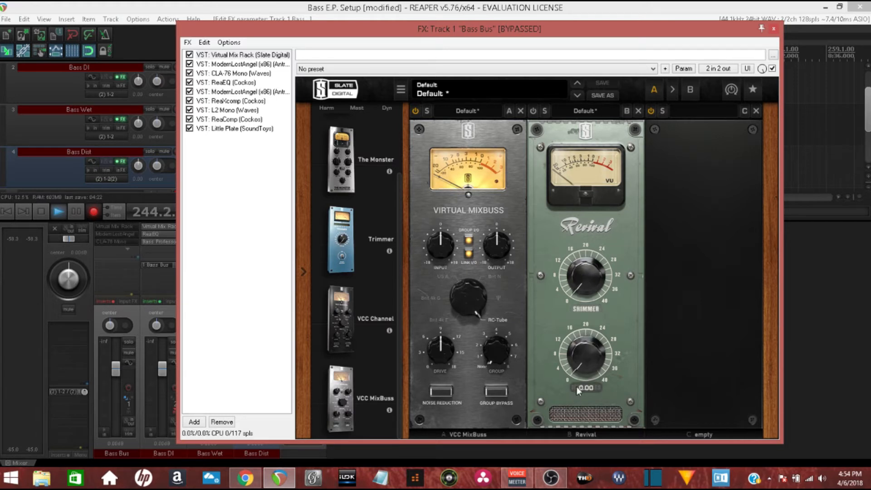
Open the first ModernLostAngel compressor in the Bass Bus chain, examine its controls, and close its window
double_click(230, 64)
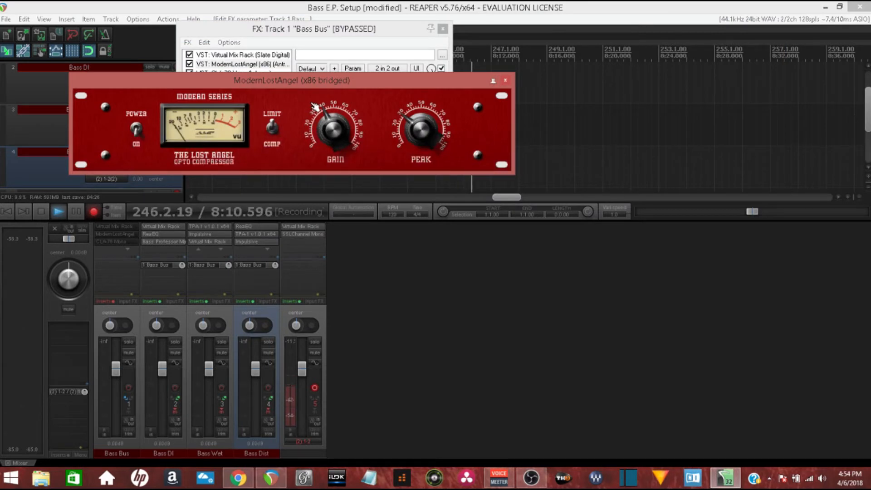
left_click_drag(300, 81, 554, 144)
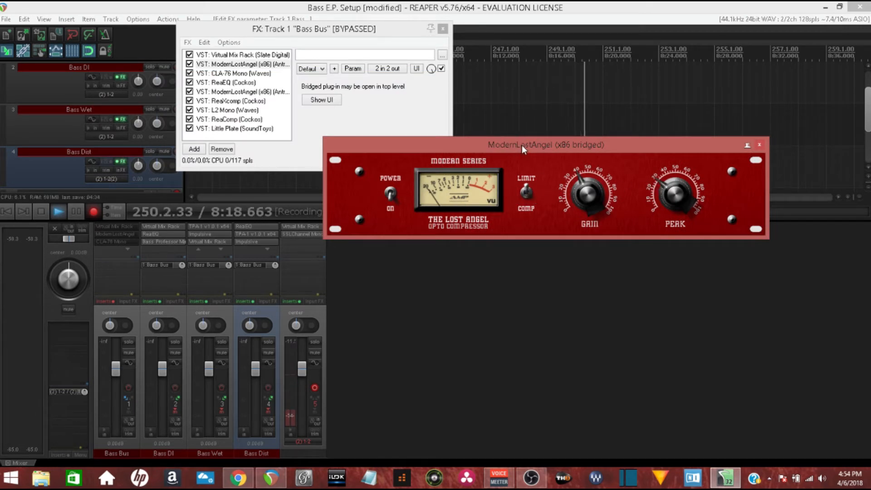
left_click(760, 145)
Show the CLA-76 compressor in the Bass Bus chain, adjust its attack, and set the ratio to 8
left_click(234, 75)
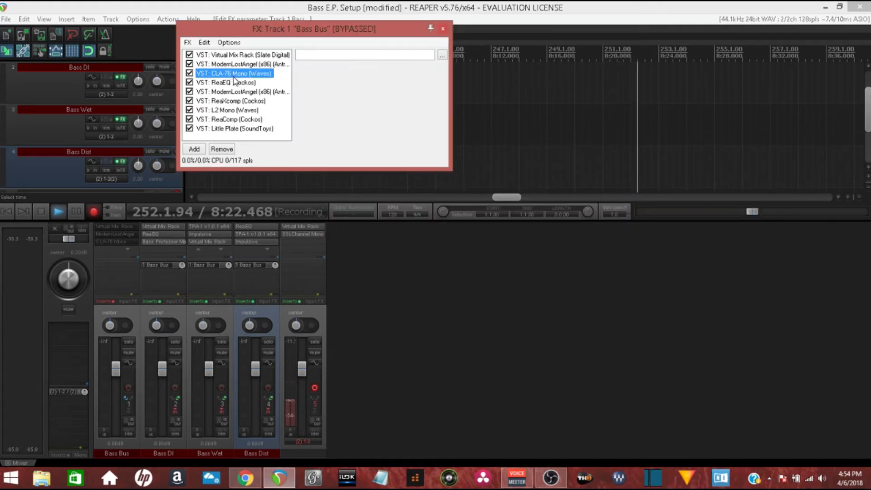
left_click(488, 120)
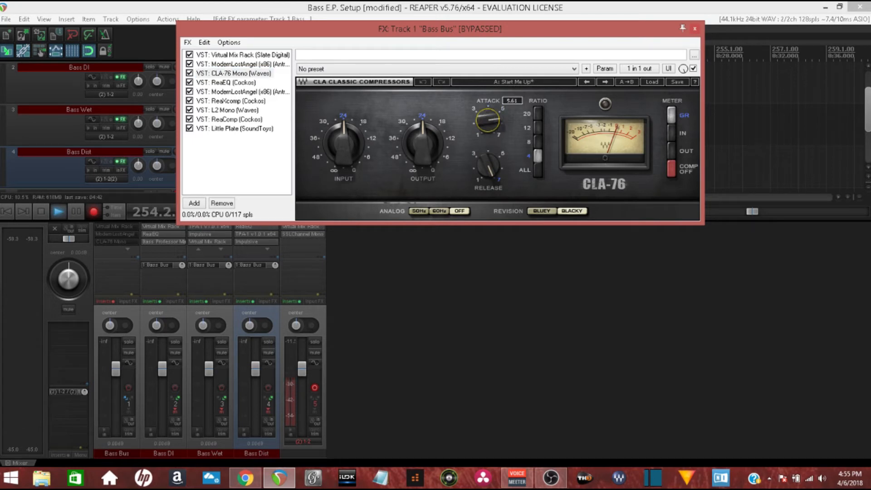
left_click_drag(488, 120, 488, 124)
left_click(485, 168)
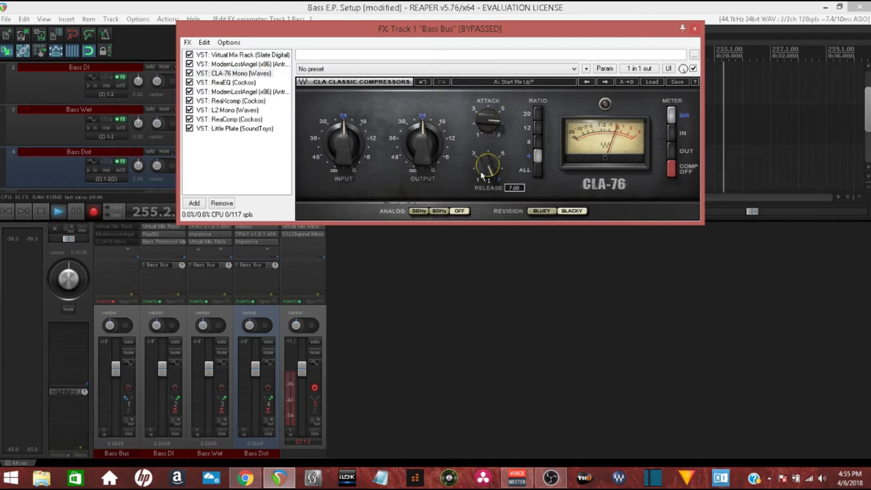
left_click(538, 156)
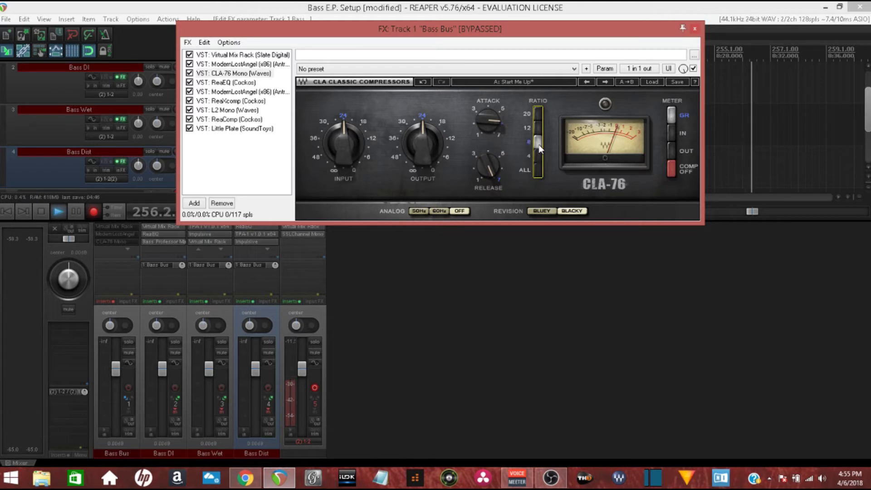
Set the CLA-76 compressor's ratio to 4 and readjust its attack in the Bass Bus chain
left_click(487, 117)
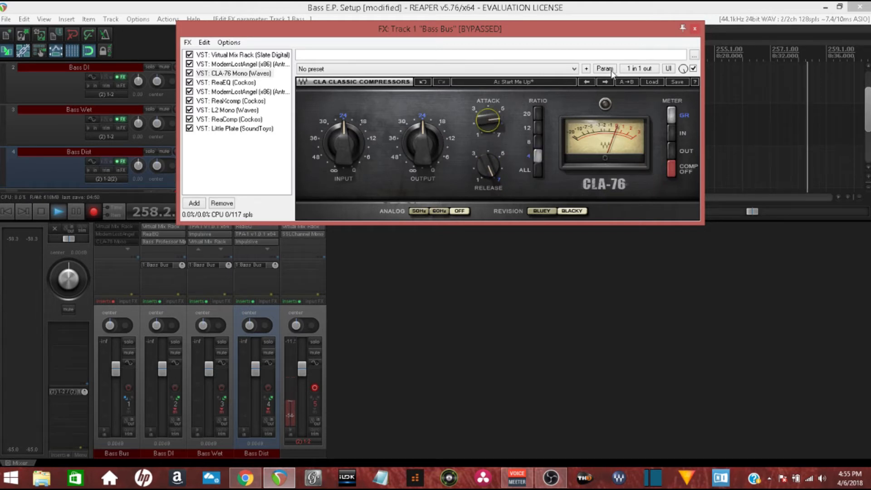
Examine the Bass Bus ReaEQ bands, then boost band 4 by 8.4 dB at 3055 Hz and disable it
left_click(271, 83)
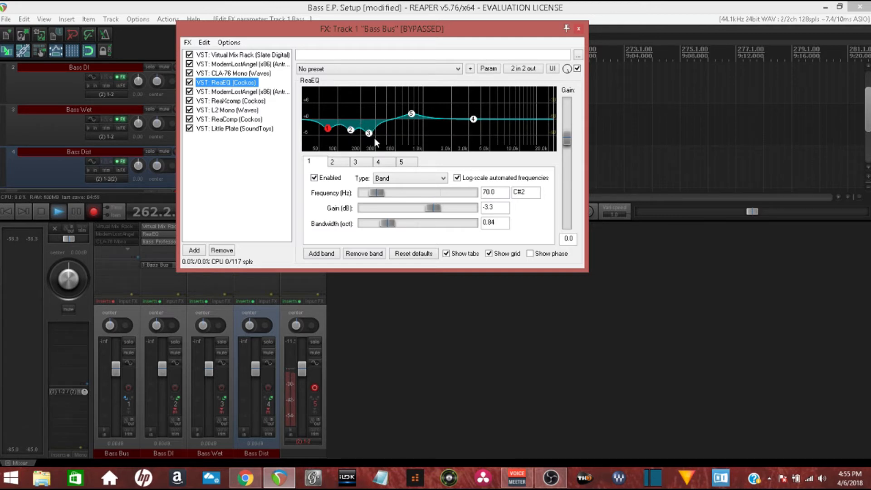
left_click(411, 114)
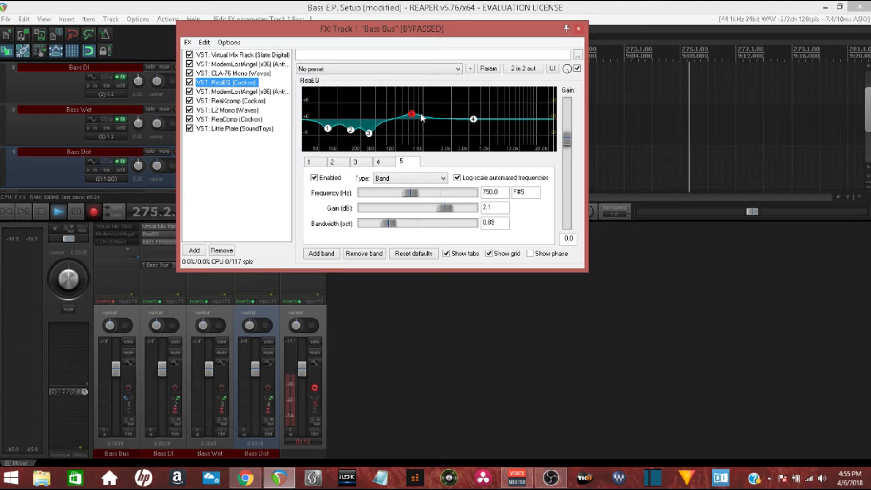
left_click(473, 119)
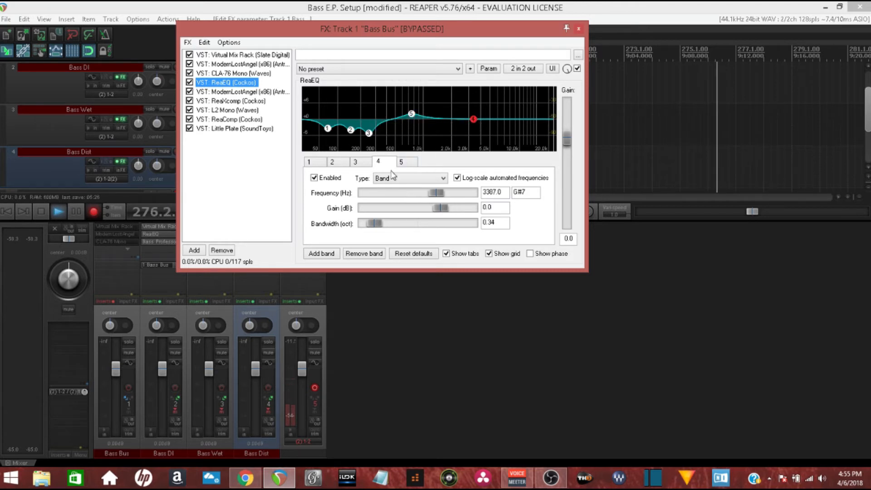
left_click_drag(446, 210, 435, 194)
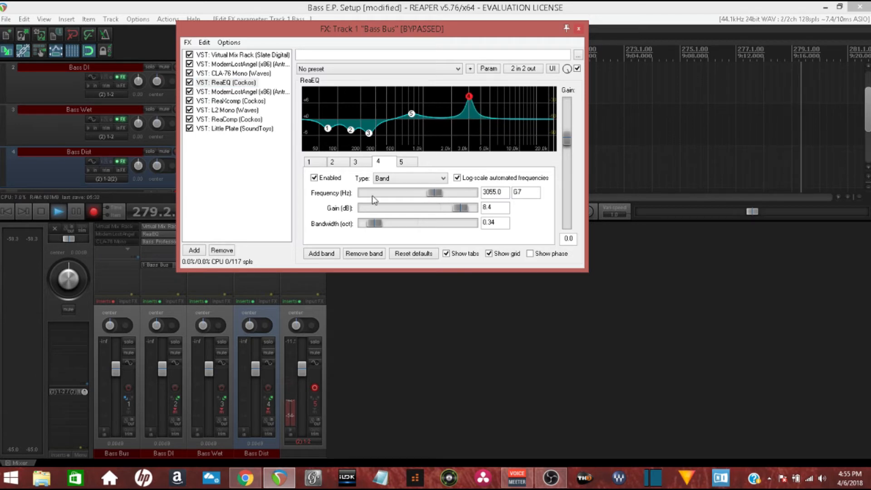
left_click(315, 179)
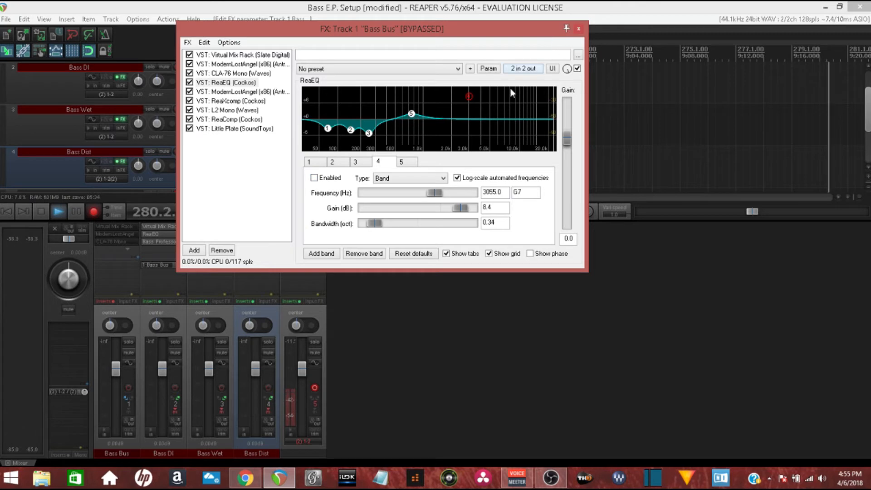
Inspect the second ModernLostAngel compressor in the Bass Bus chain and set the ReaXcomp band 1 threshold to 8.8 dB
left_click(217, 92)
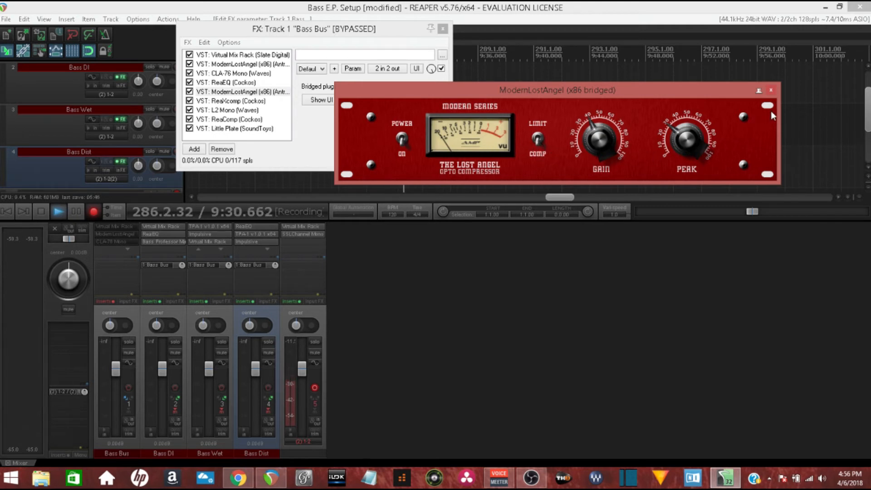
left_click(770, 92)
left_click(231, 102)
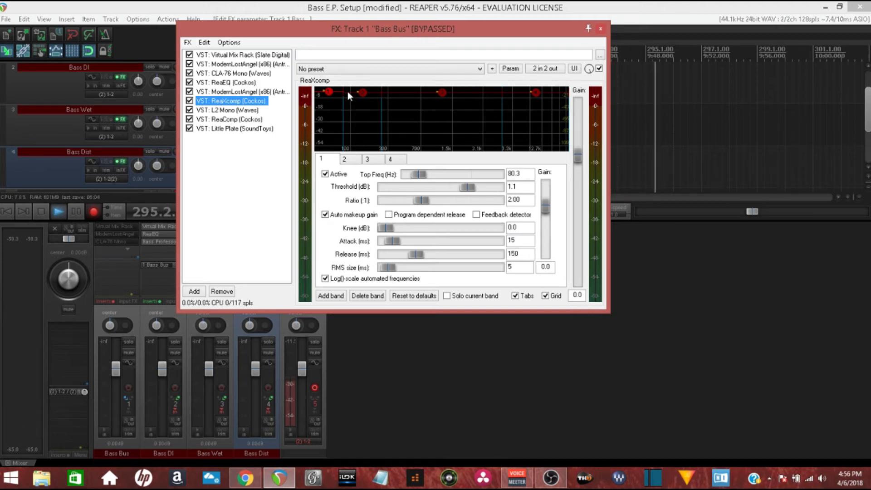
left_click_drag(330, 94, 326, 87)
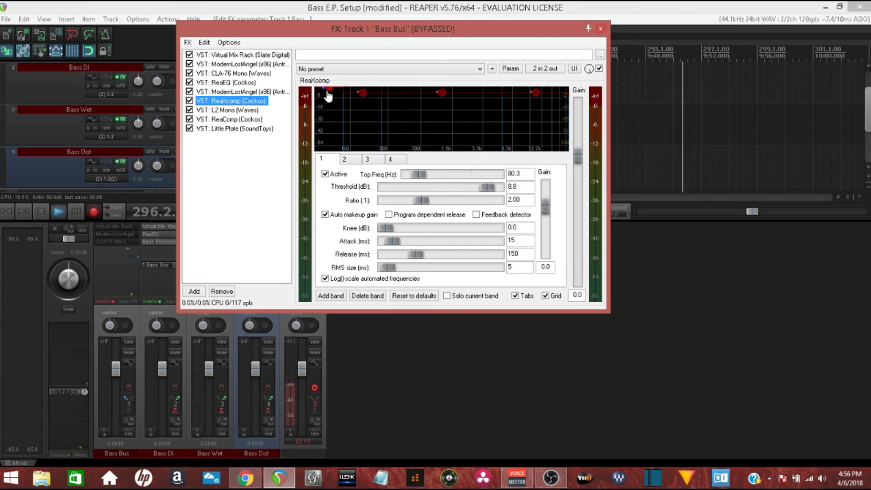
Examine the L2 Mono limiter and the ReaComp settings in the Bass Bus chain
left_click(229, 111)
mouse_move(360, 162)
left_mouse_down()
mouse_move(360, 191)
mouse_move(360, 162)
left_mouse_up()
left_click(224, 121)
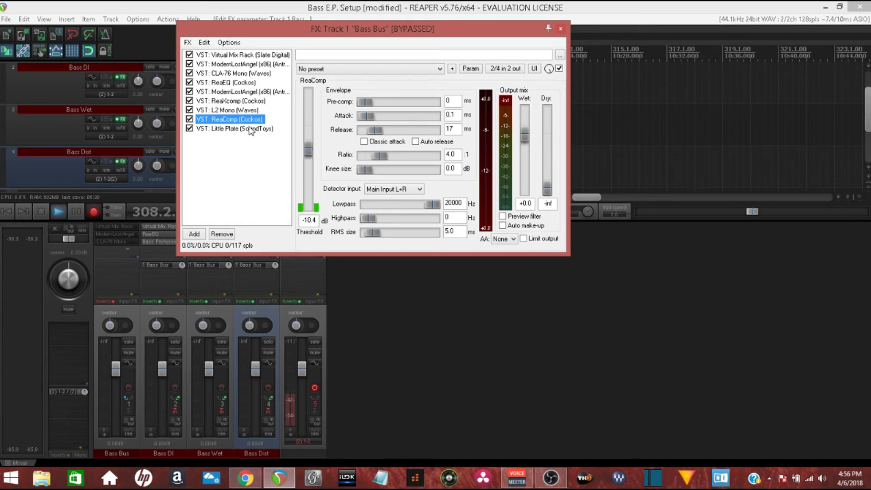
Show the Little Plate reverb, adjust its low cut, and close the Bass Bus effects chain
left_click(224, 129)
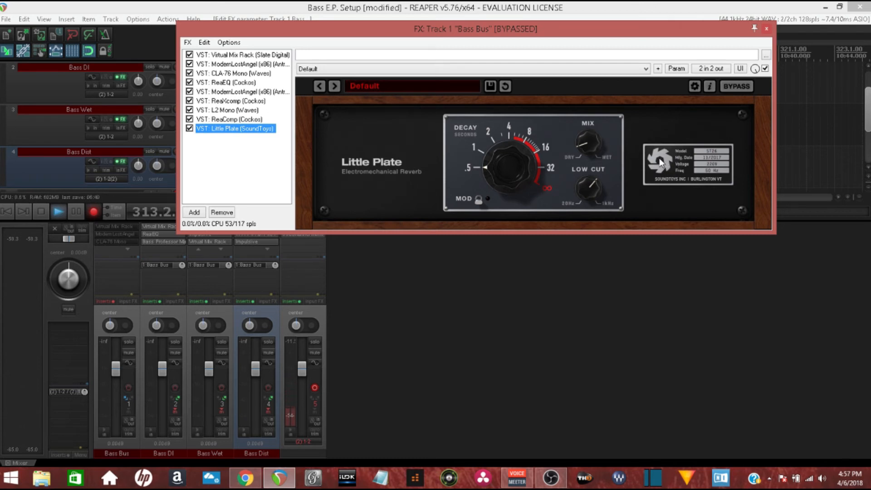
left_click_drag(587, 194, 579, 214)
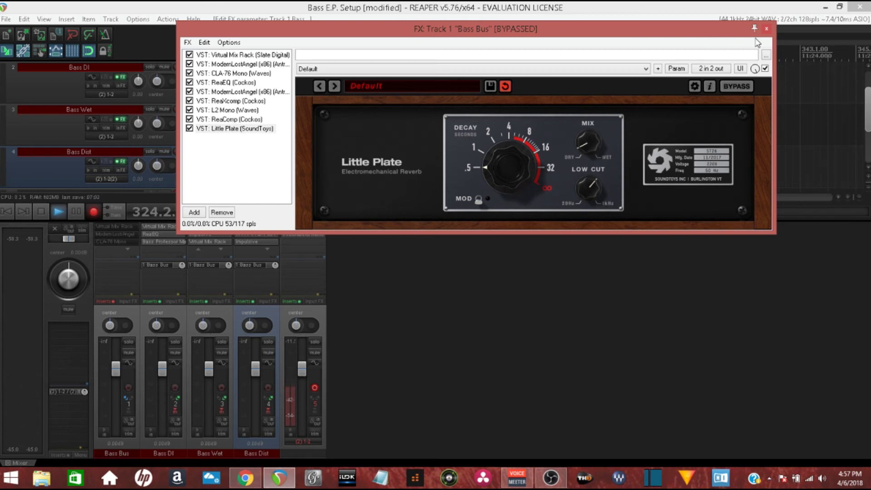
left_click(767, 29)
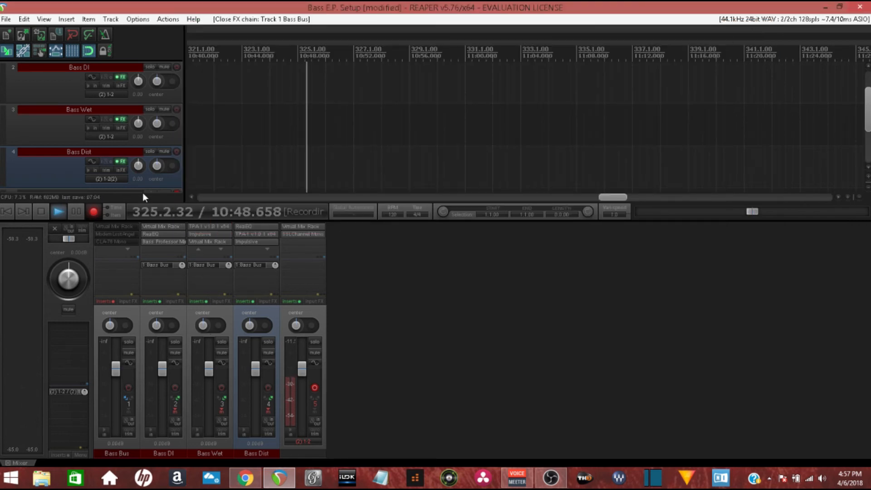